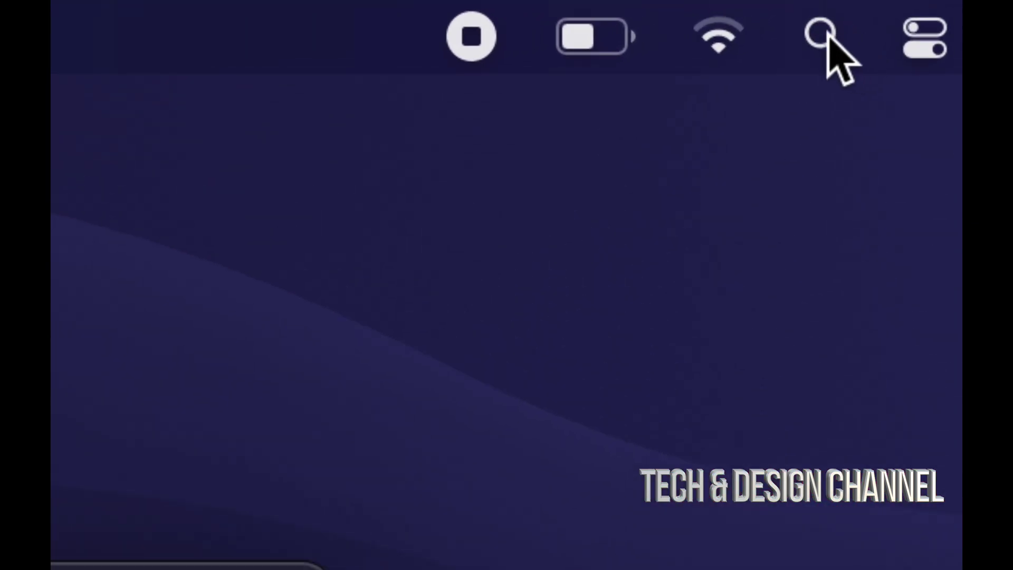
Launch Safari from Spotlight, dismiss What's New, and search Google for 'google chrome'
click(828, 40)
text(safari)
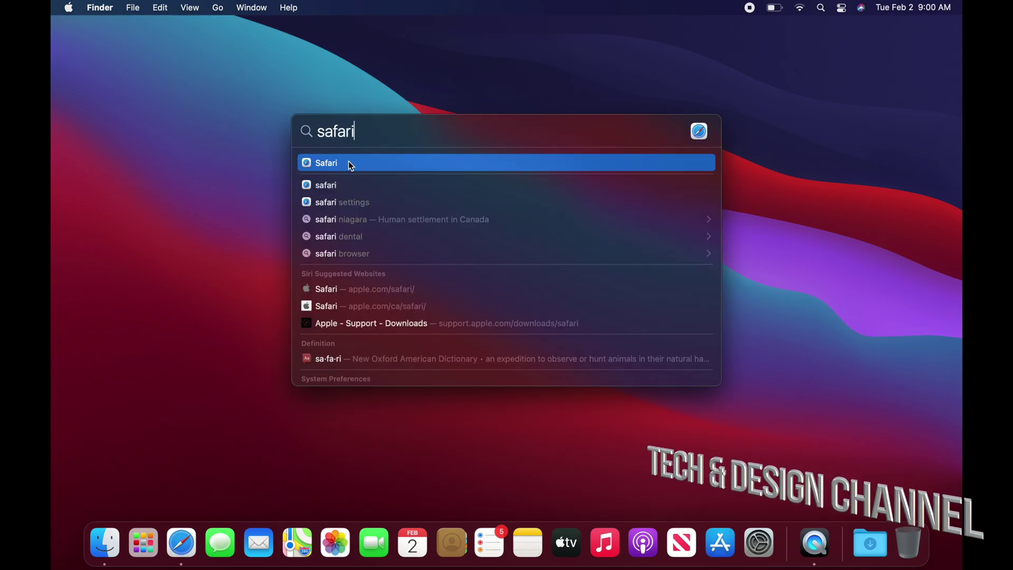
click(349, 163)
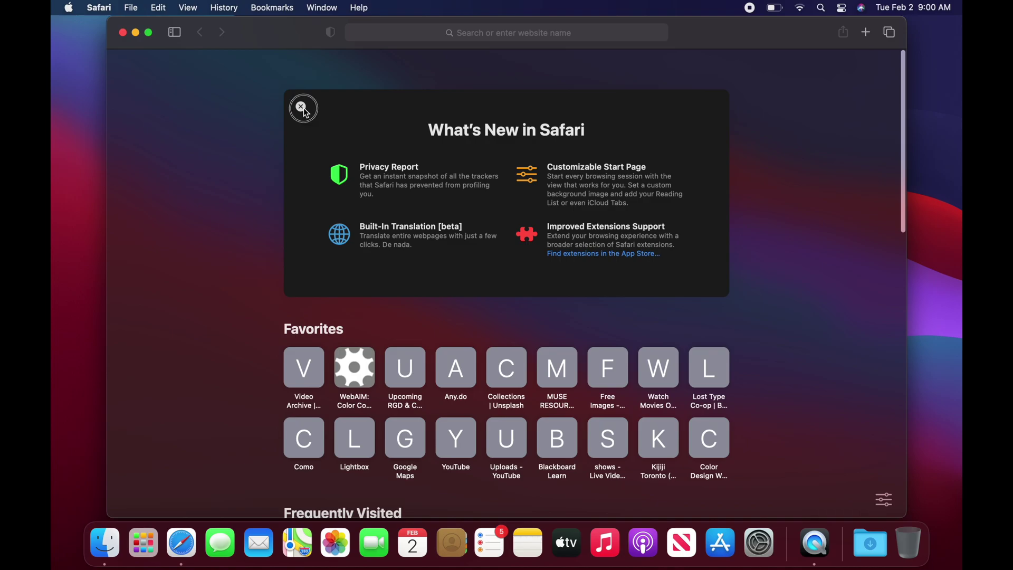
click(302, 108)
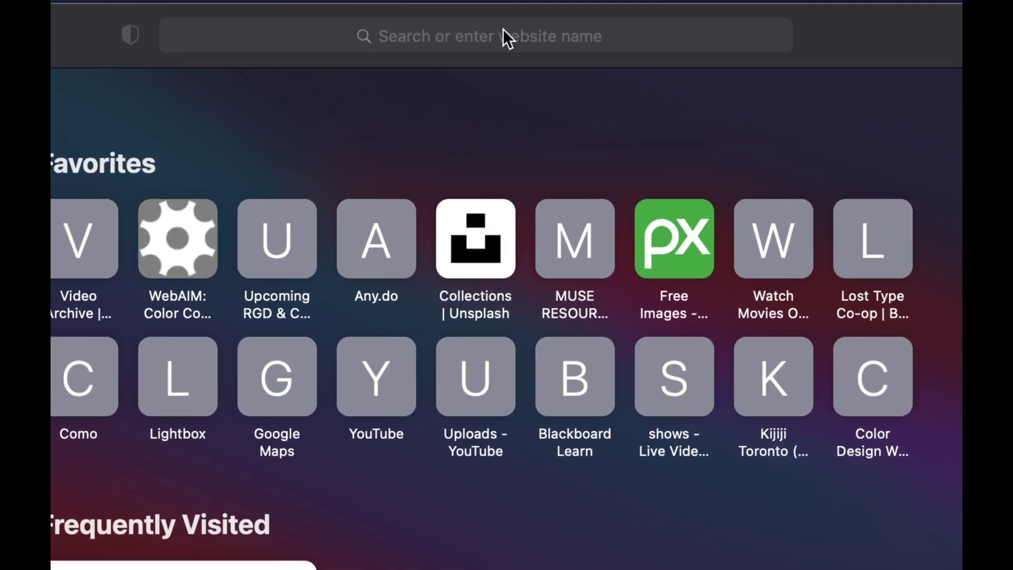
click(503, 29)
text(google chrome)
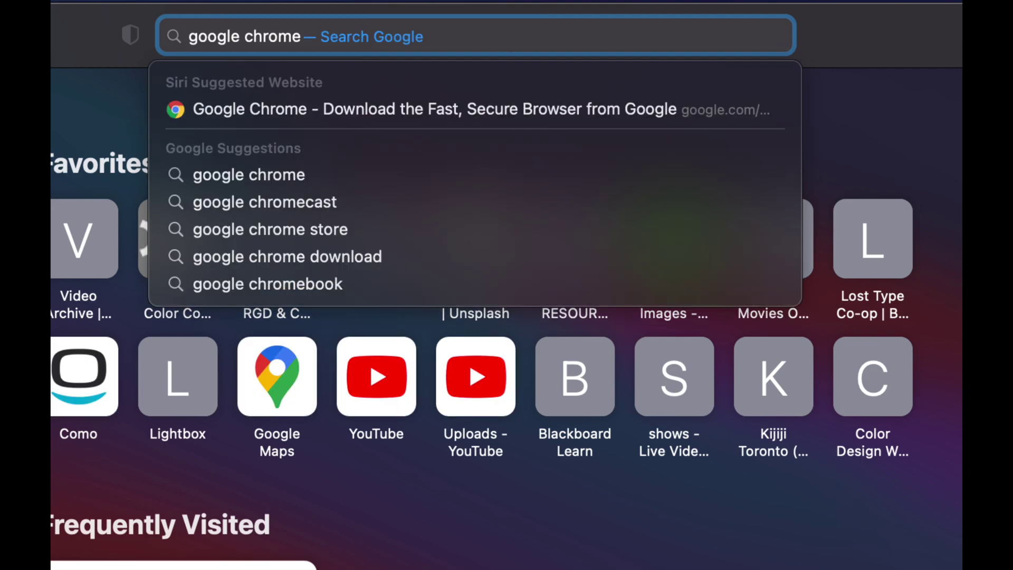
key(Return)
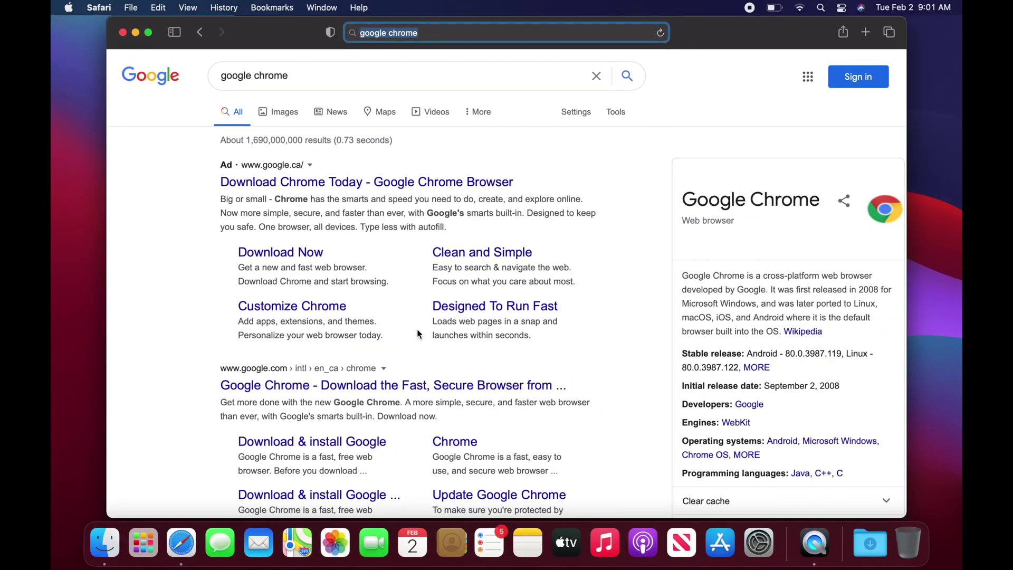
scroll(427, 363, down, 2)
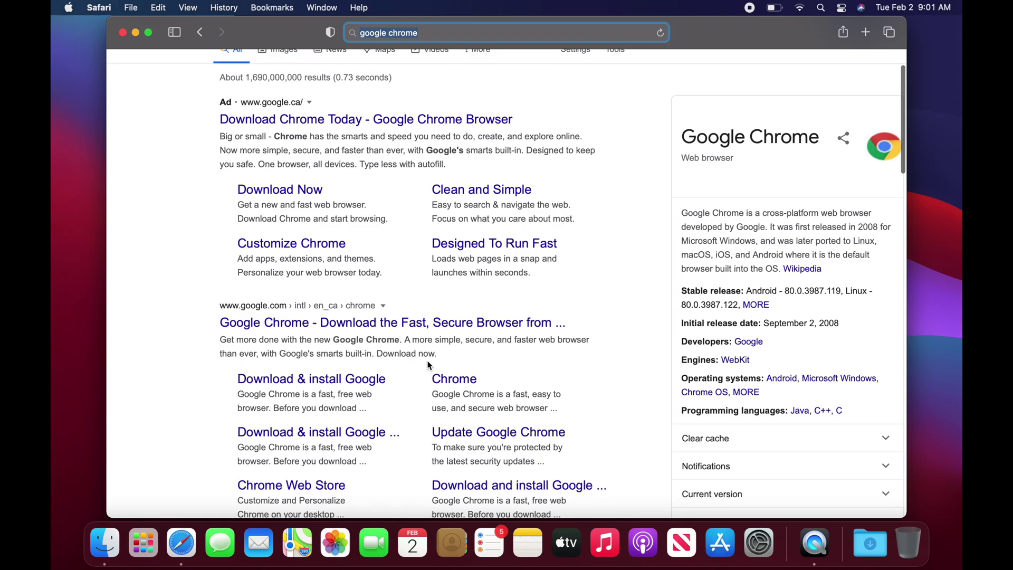
scroll(428, 364, up, 2)
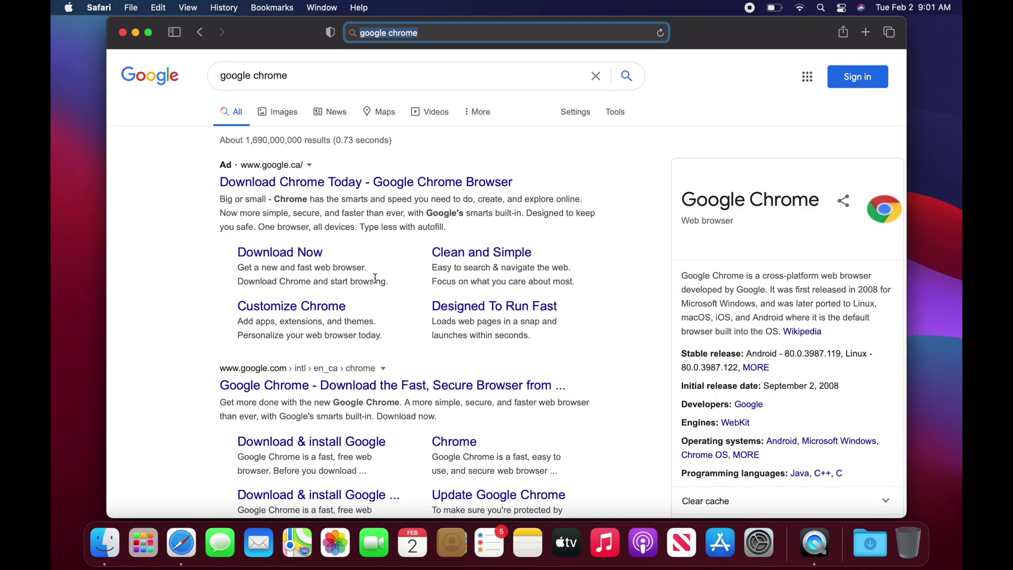
scroll(375, 279, down, 2)
scroll(376, 279, down, 3)
scroll(332, 207, down, 2)
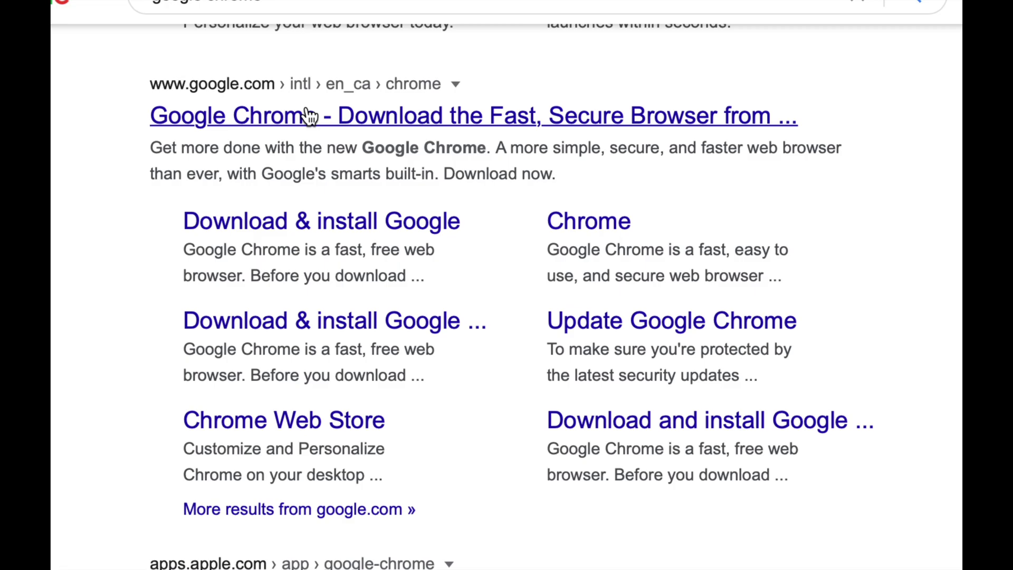
Open the official Google Chrome download page and choose Download Chrome
click(355, 115)
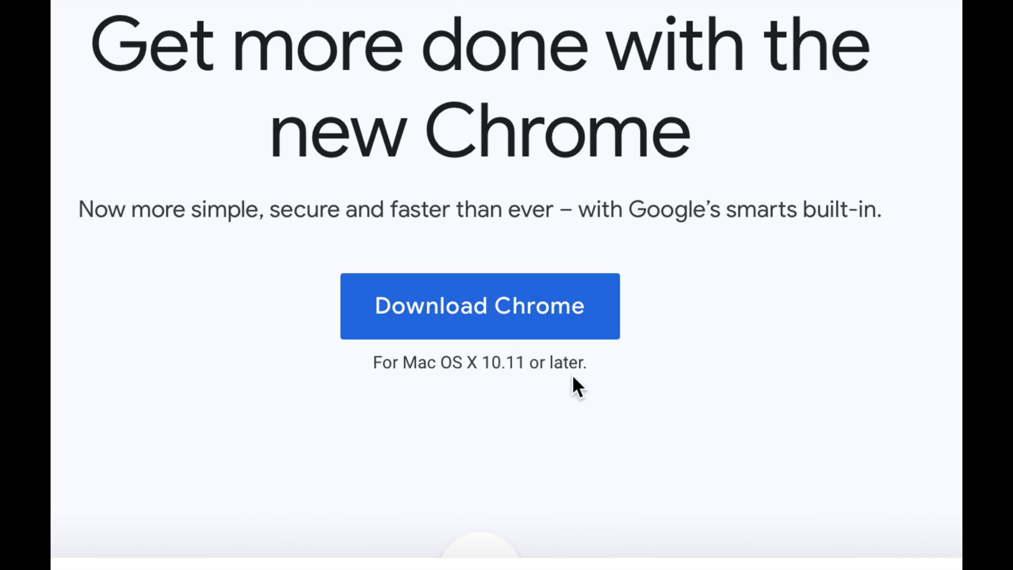
click(434, 323)
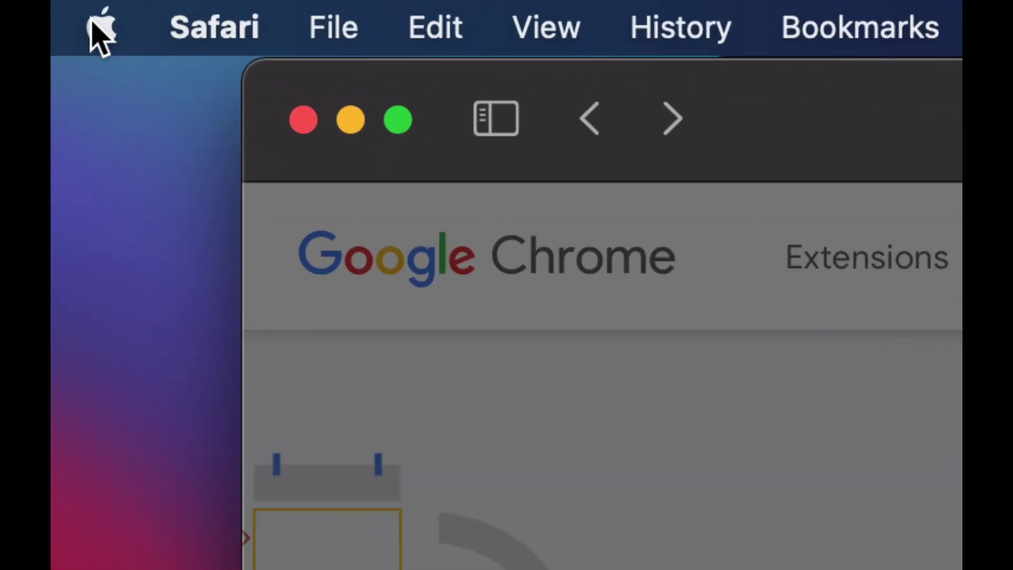
Check the Mac's chip, pick the Apple-chip Chrome build, and allow google.com downloads
click(68, 7)
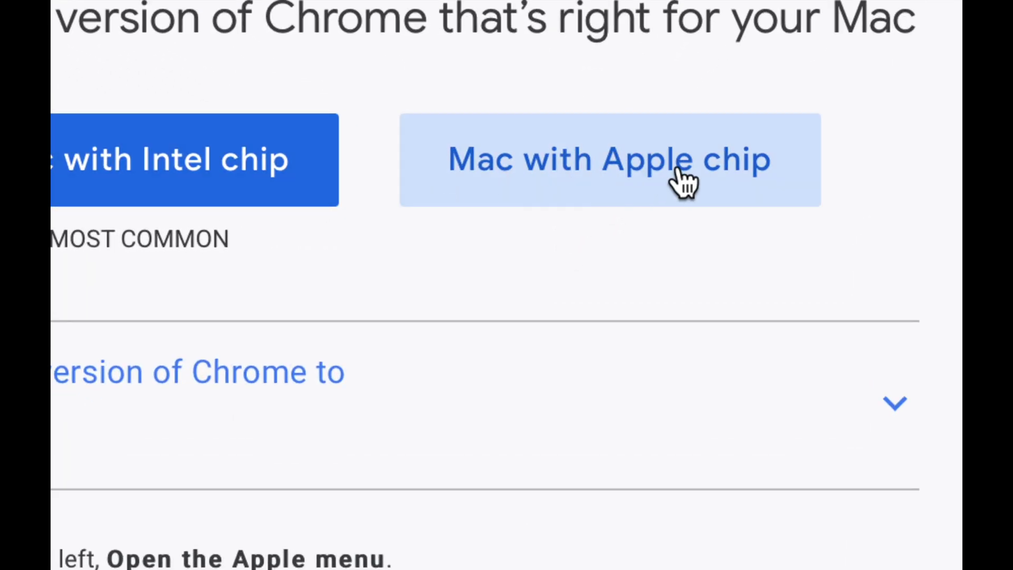
click(646, 169)
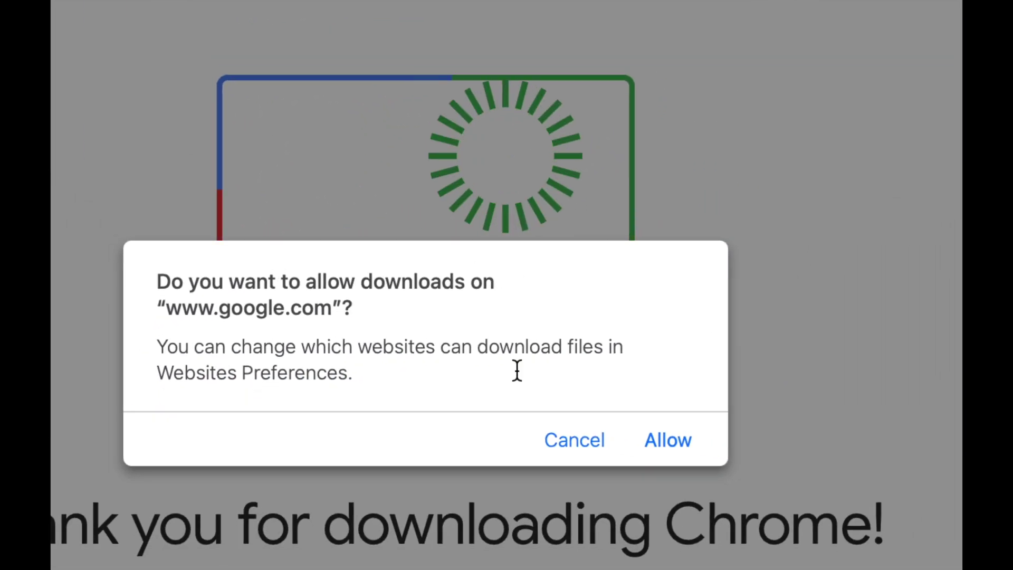
click(814, 461)
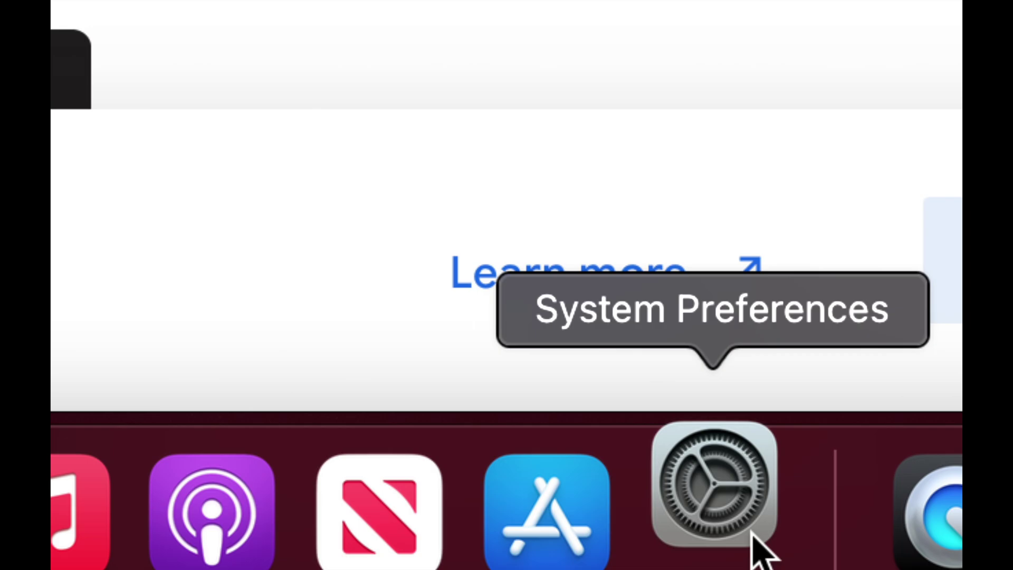
Open Security & Privacy in System Preferences and unlock it for changes
click(756, 546)
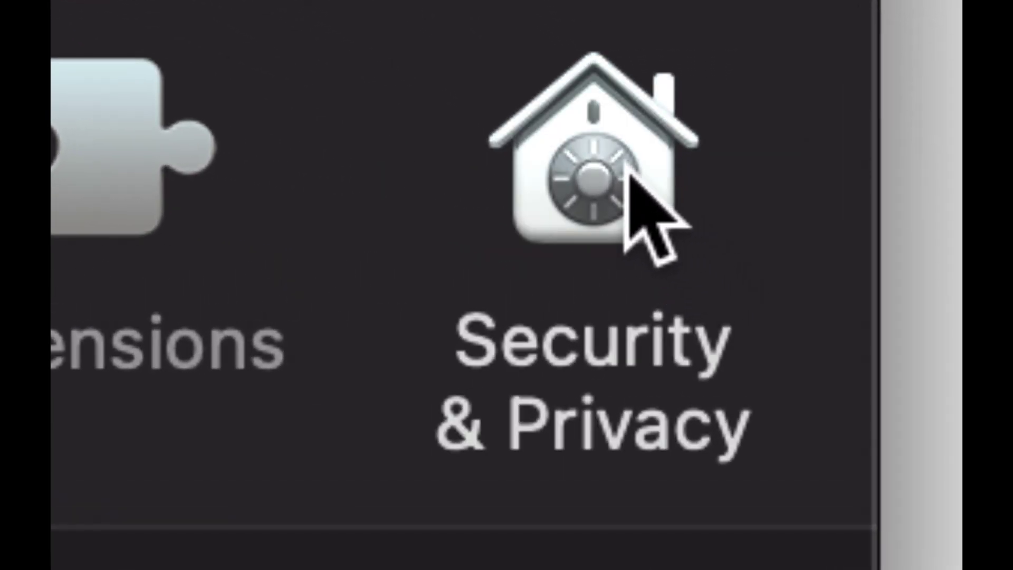
click(638, 168)
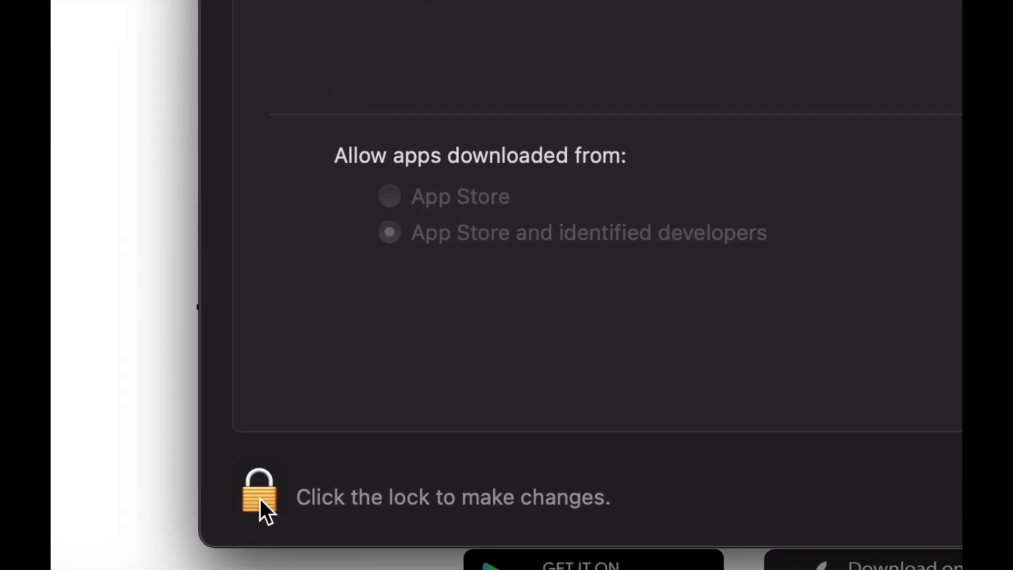
click(260, 499)
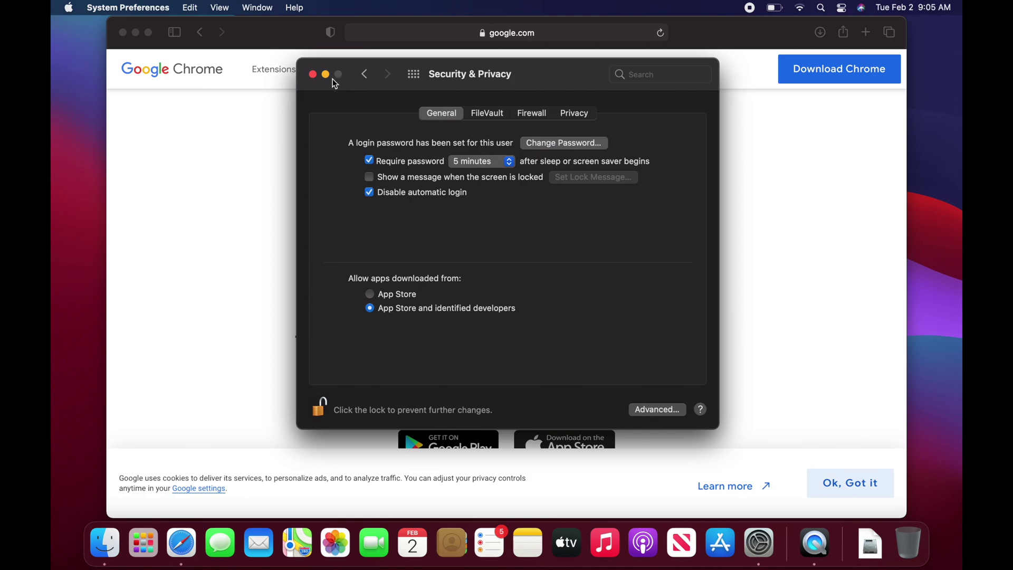
Close Security & Privacy and dismiss Safari's downloads list showing googlechrome.dmg (172.7 MB)
click(313, 75)
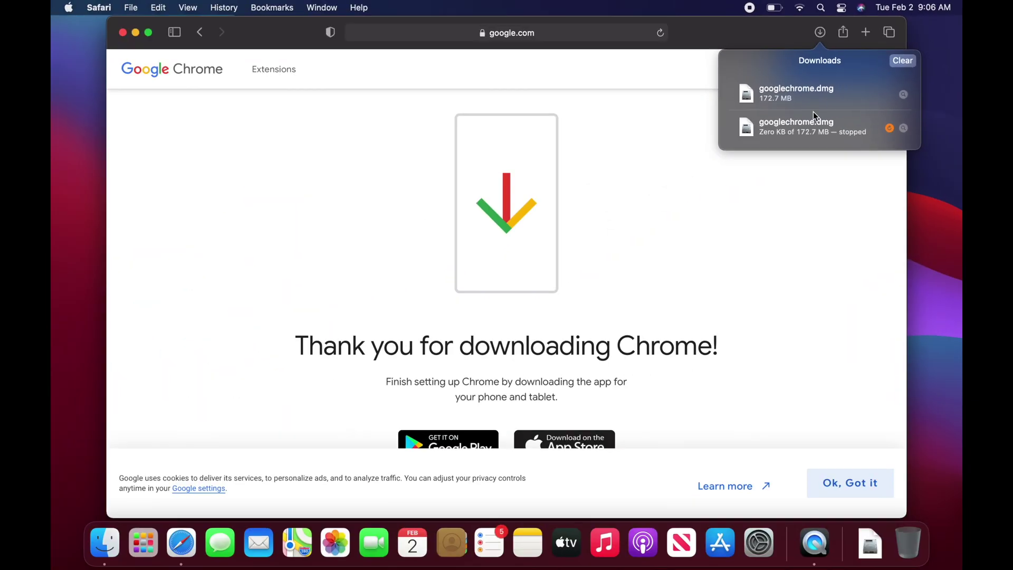
click(265, 232)
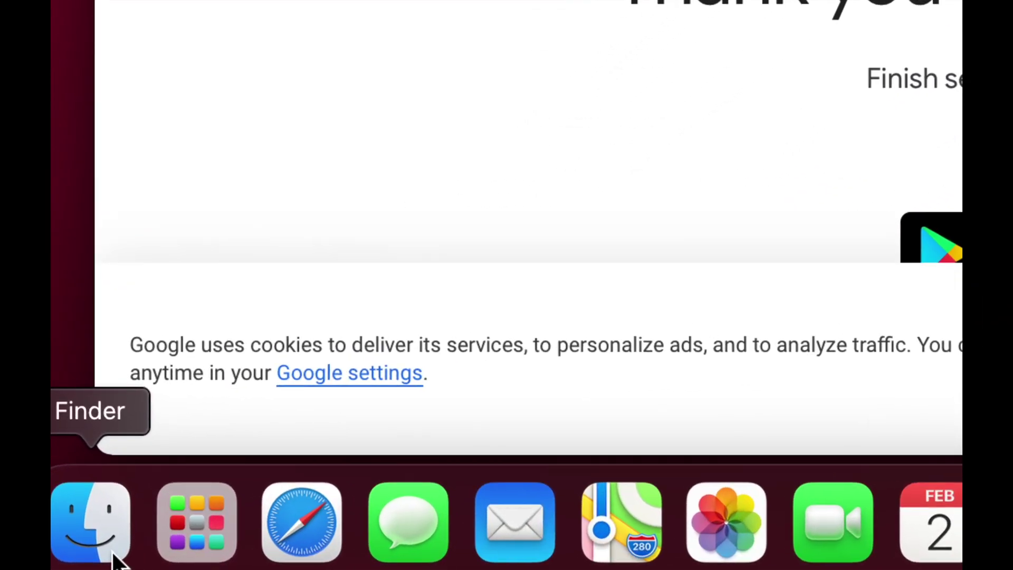
Open a Finder window on the Downloads folder and shift it left
click(111, 553)
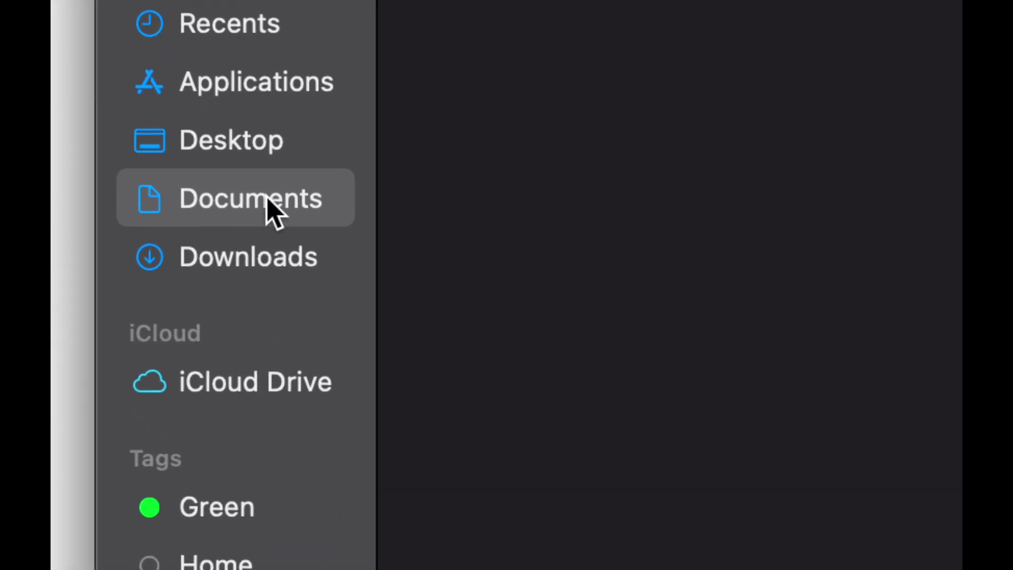
click(263, 274)
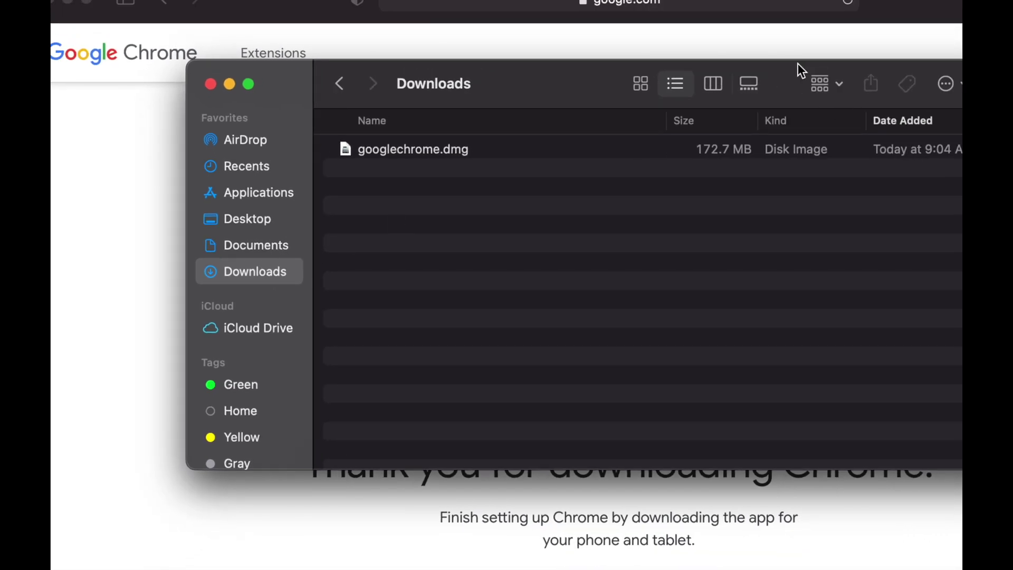
drag(799, 63, 689, 63)
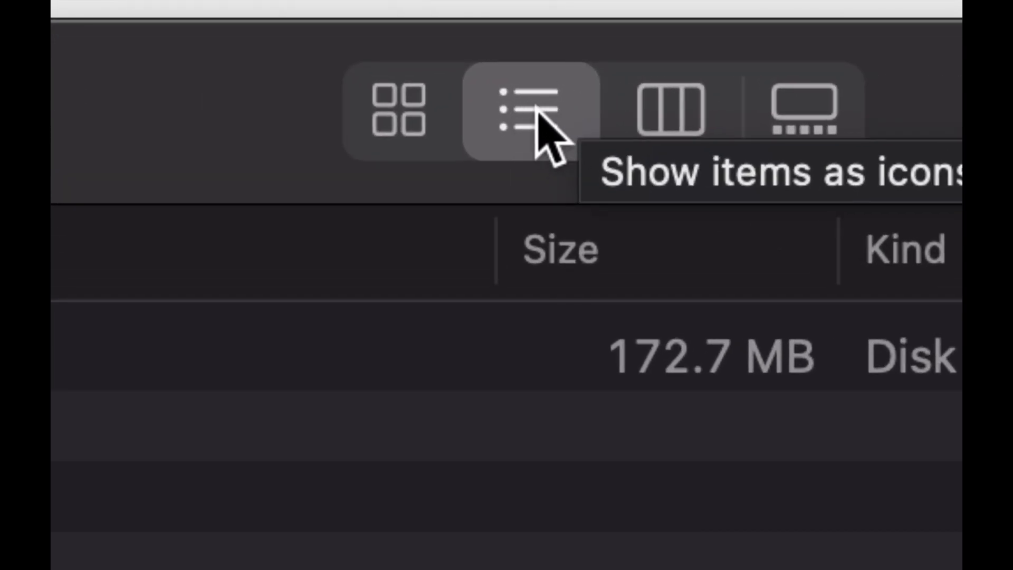
Toggle Downloads between icon and list views, then select and nudge googlechrome.dmg
click(423, 127)
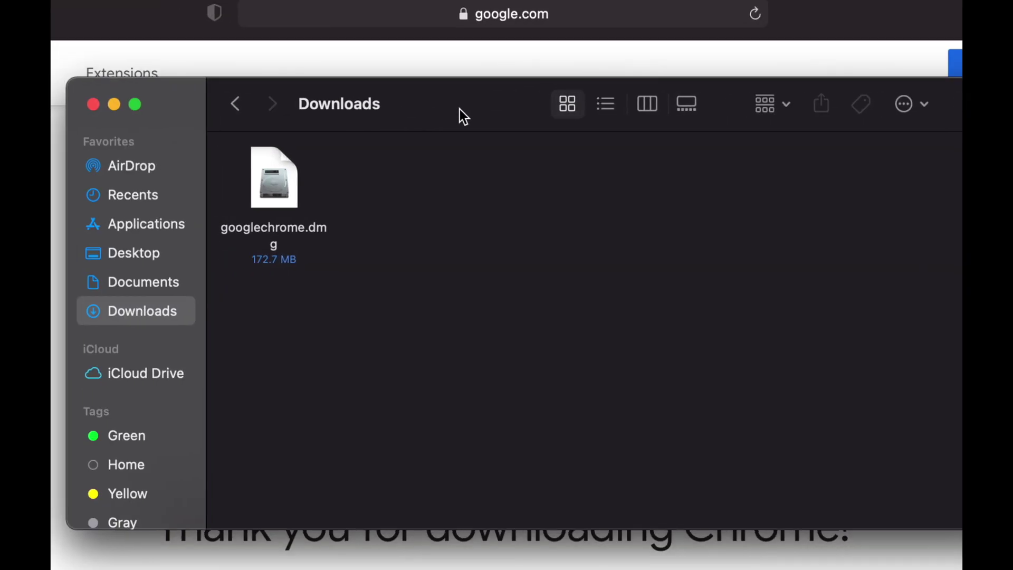
drag(460, 115, 447, 115)
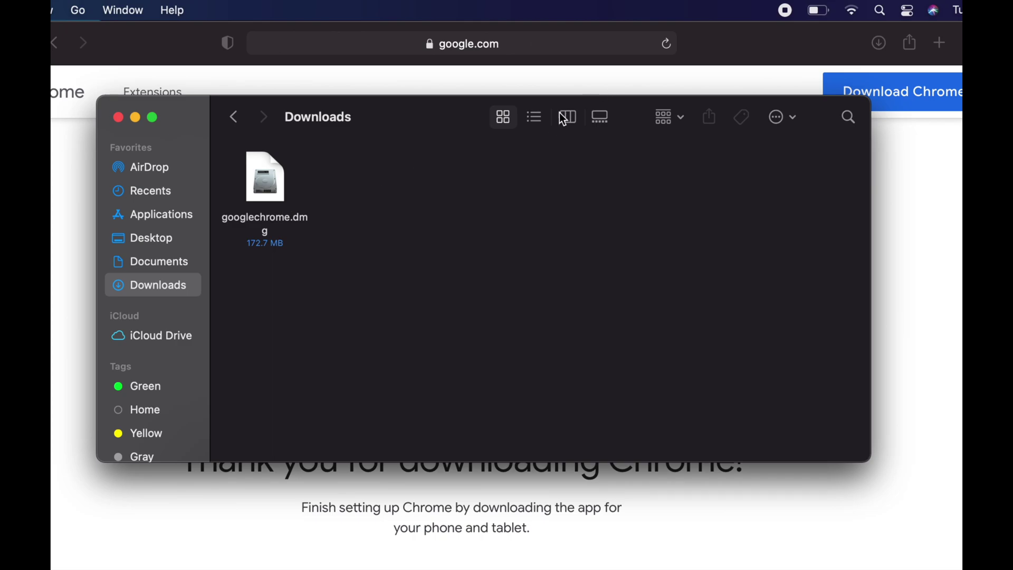
click(535, 118)
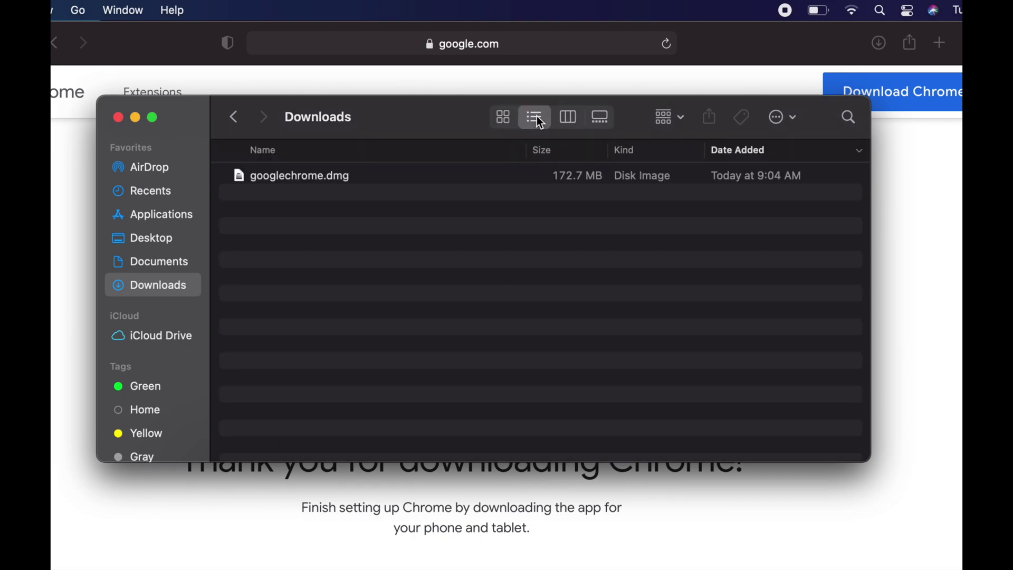
click(507, 117)
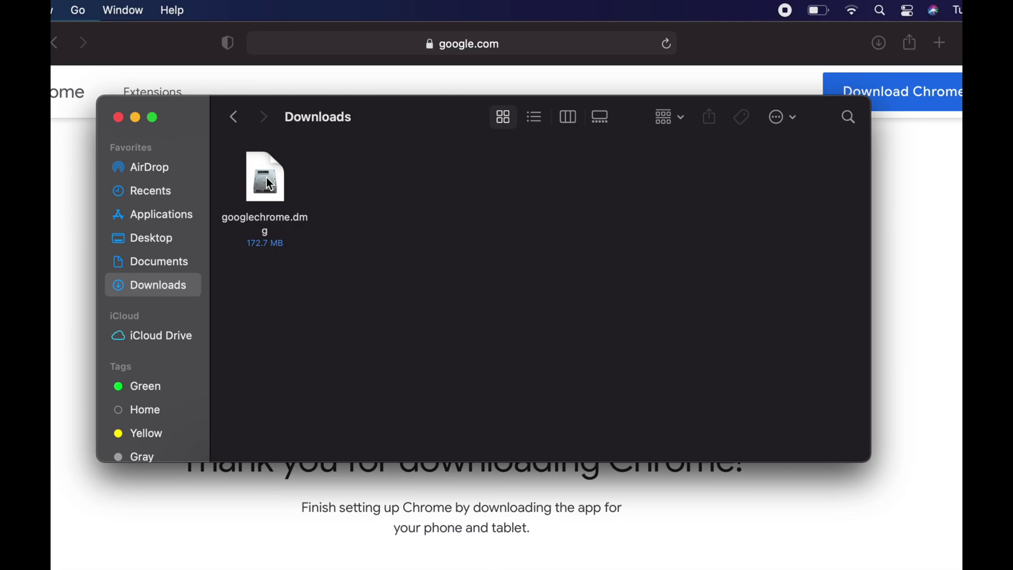
click(267, 178)
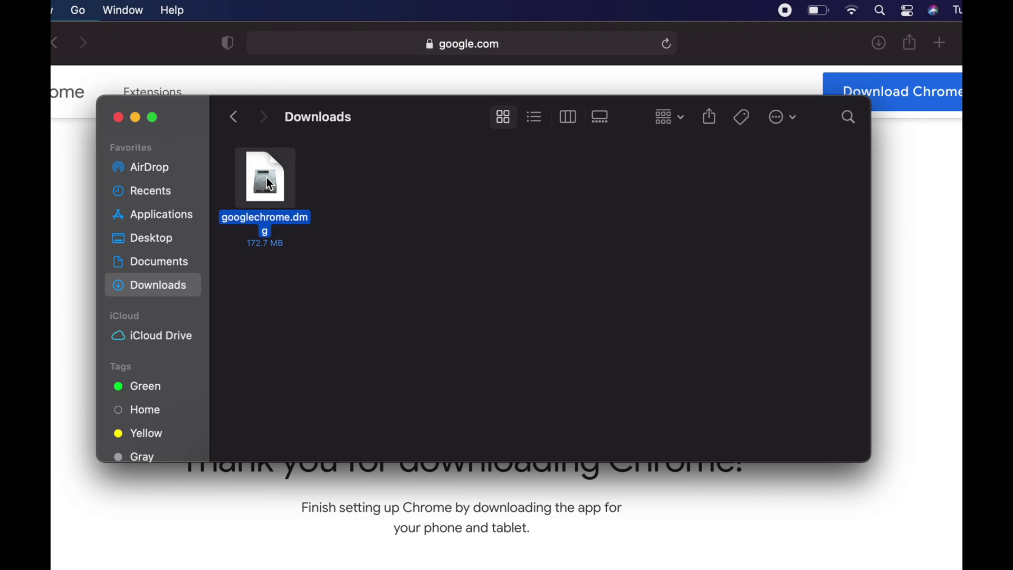
drag(266, 181, 340, 189)
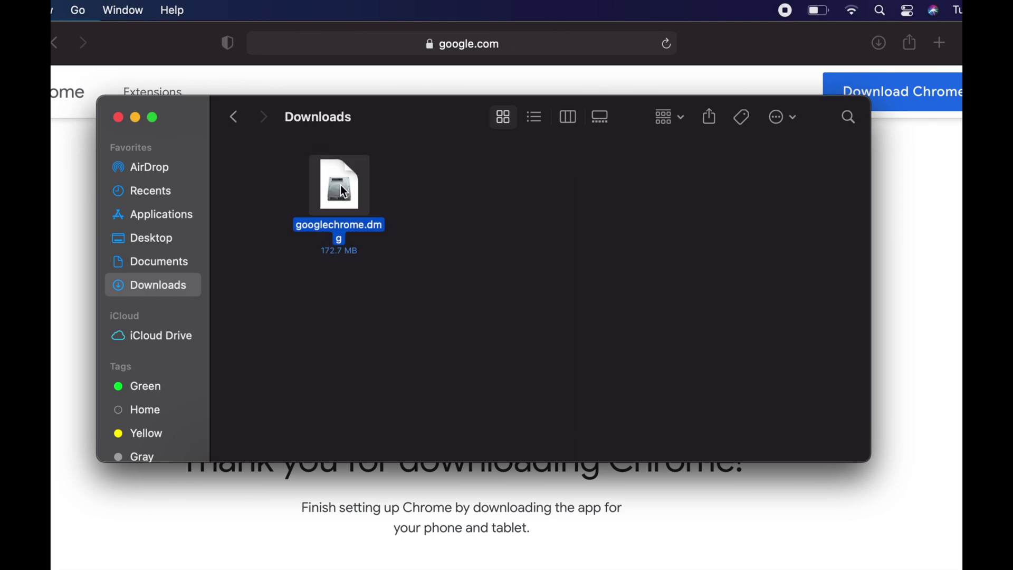
Mount googlechrome.dmg and copy Google Chrome into the Applications folder
double_click(341, 190)
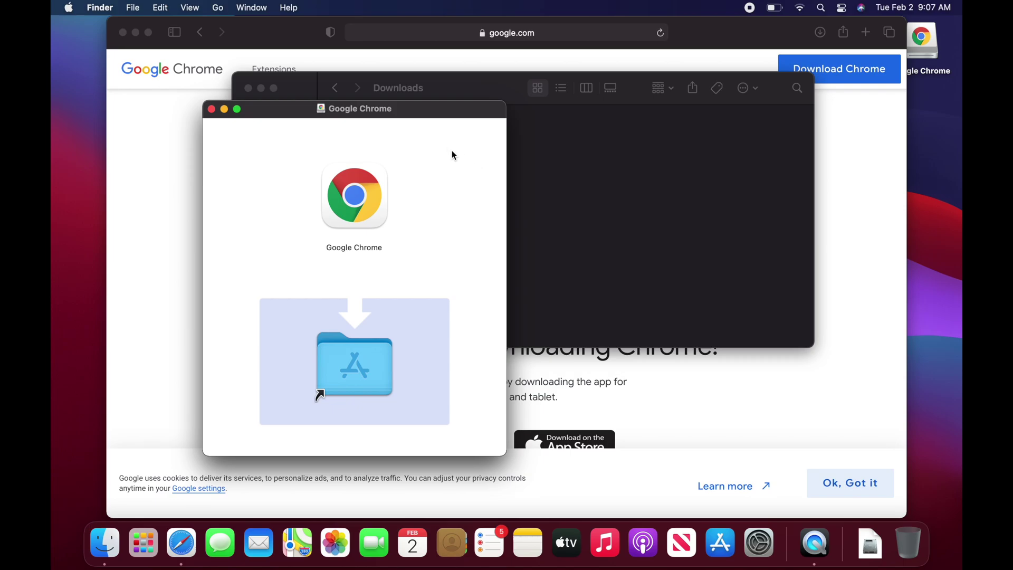
drag(369, 108, 538, 53)
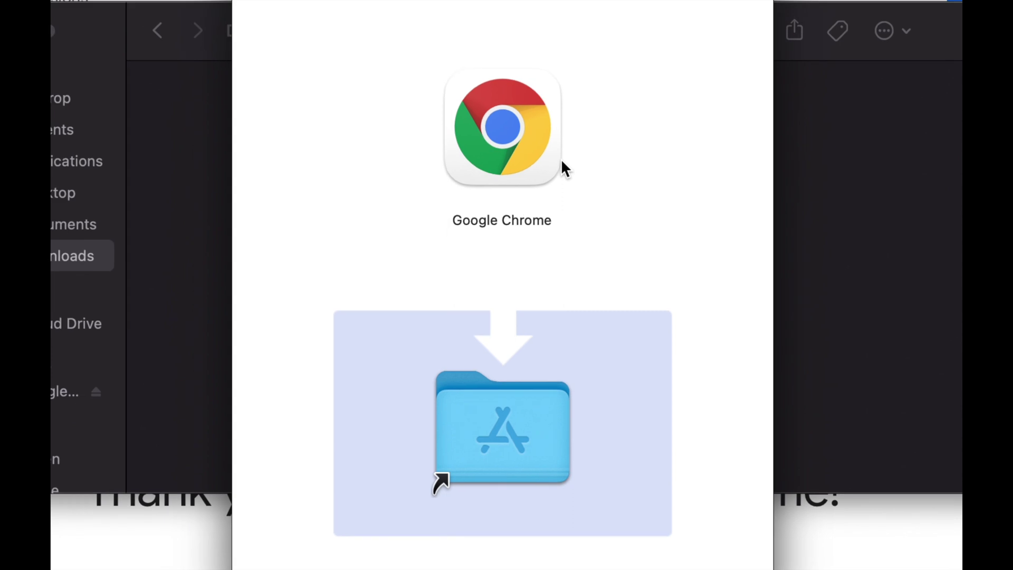
mouse_move(516, 141)
mouse_down()
mouse_move(531, 137)
mouse_move(606, 255)
mouse_move(534, 410)
mouse_up()
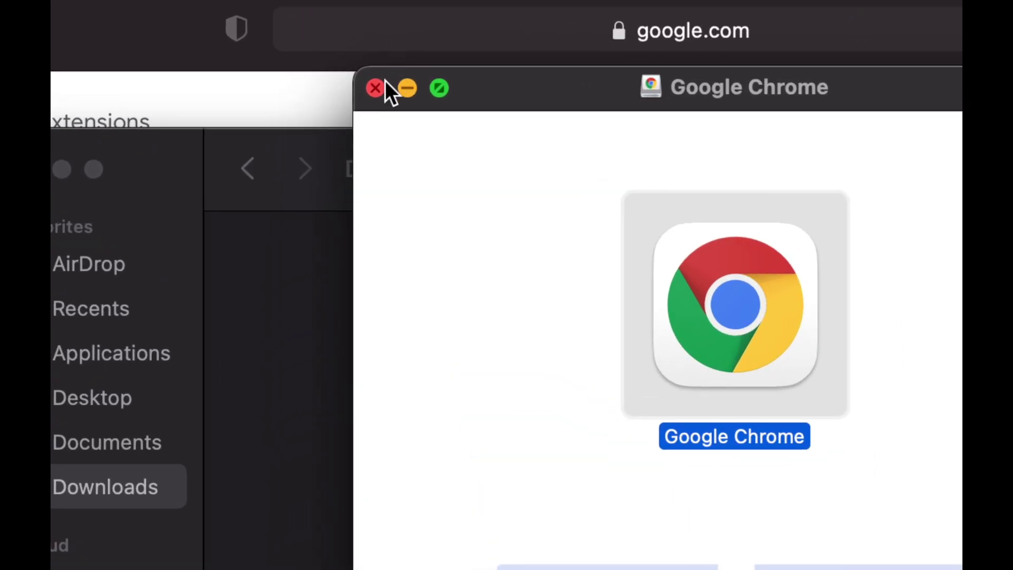
Close the installer and launch Google Chrome from Applications, confirming the internet-download warning
click(377, 87)
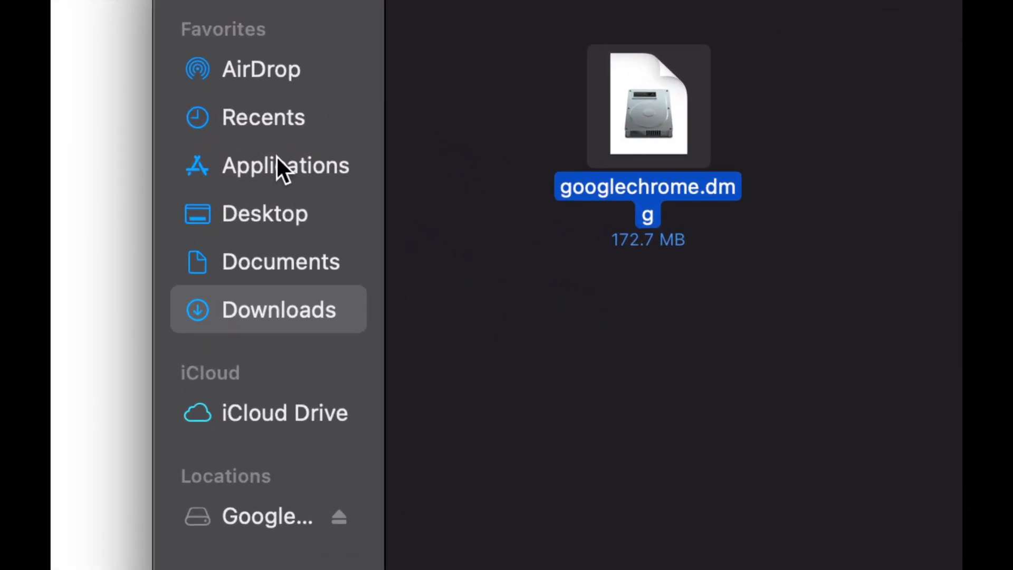
click(299, 169)
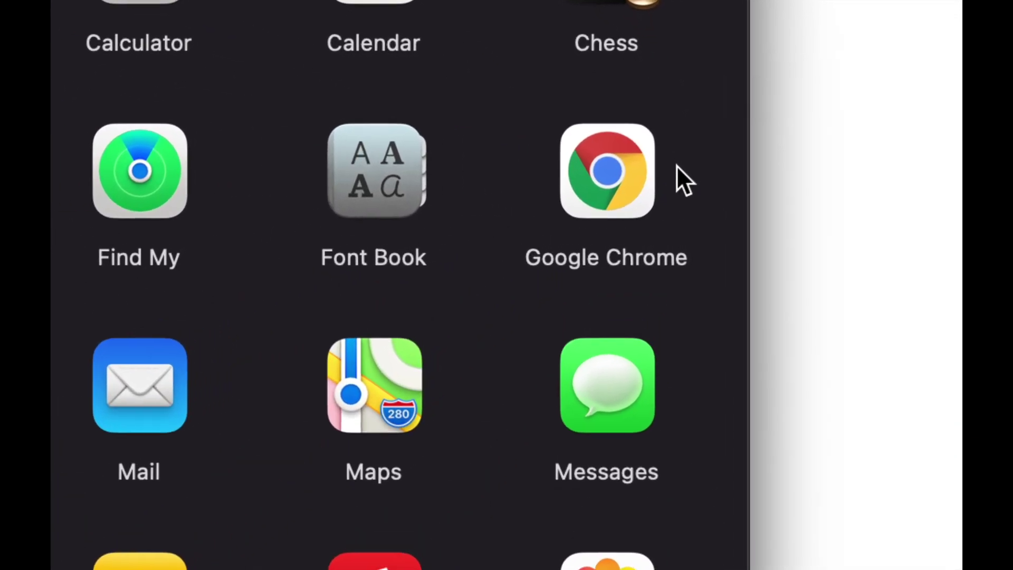
double_click(623, 158)
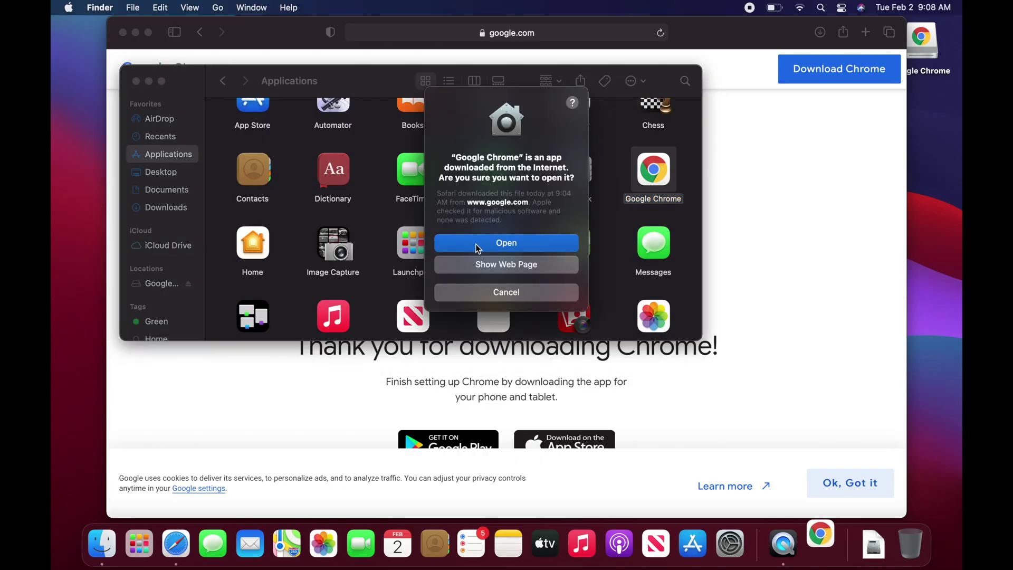
click(486, 244)
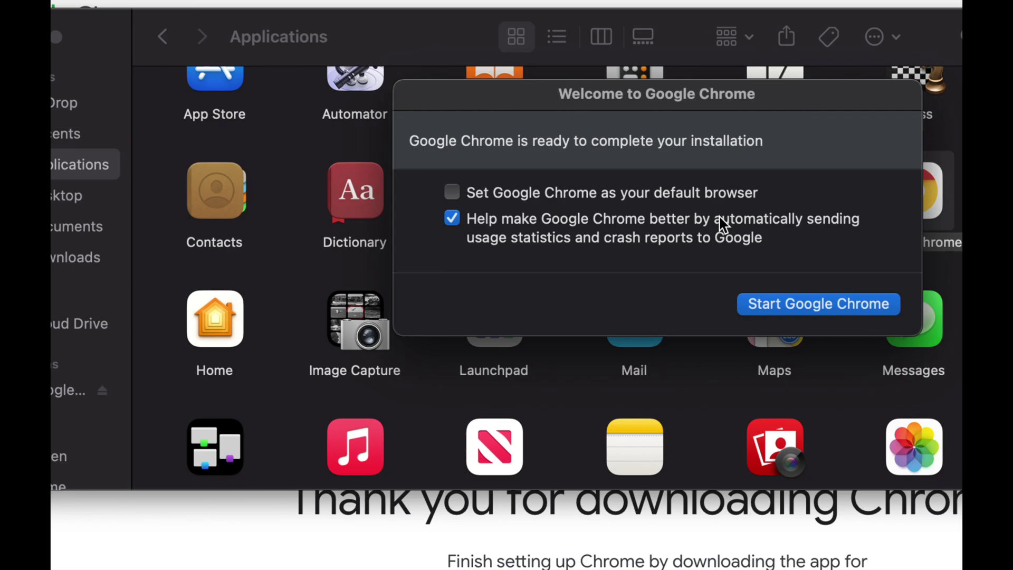
Start Google Chrome from the welcome dialog and dismiss both Chrome notification banners
click(818, 304)
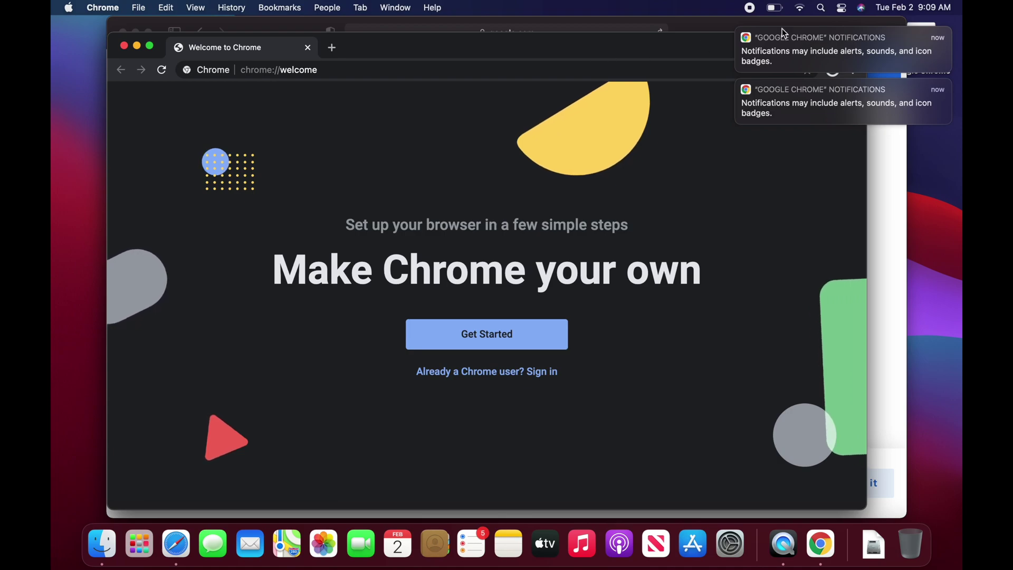
mouse_move(656, 151)
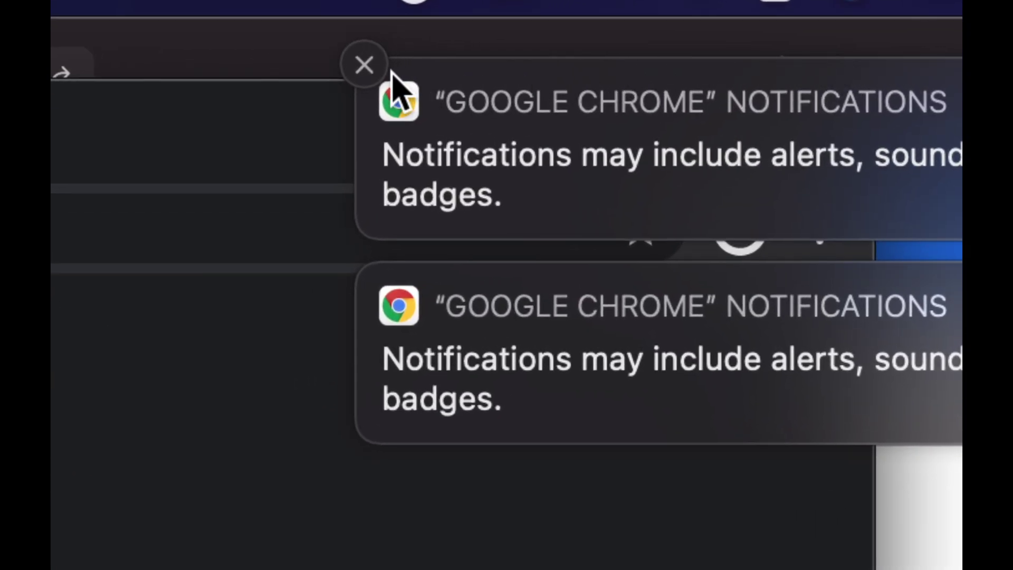
click(365, 65)
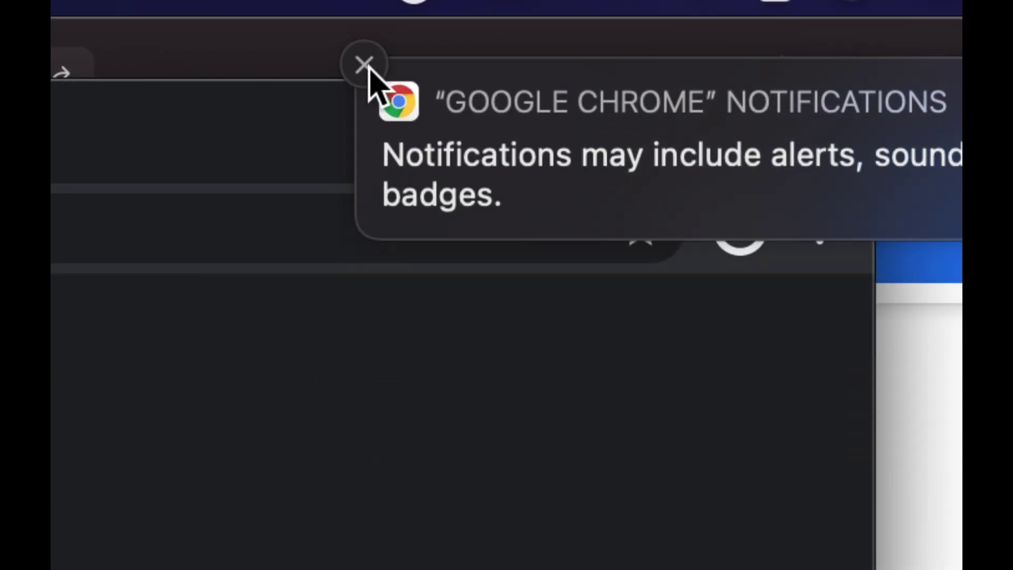
click(368, 67)
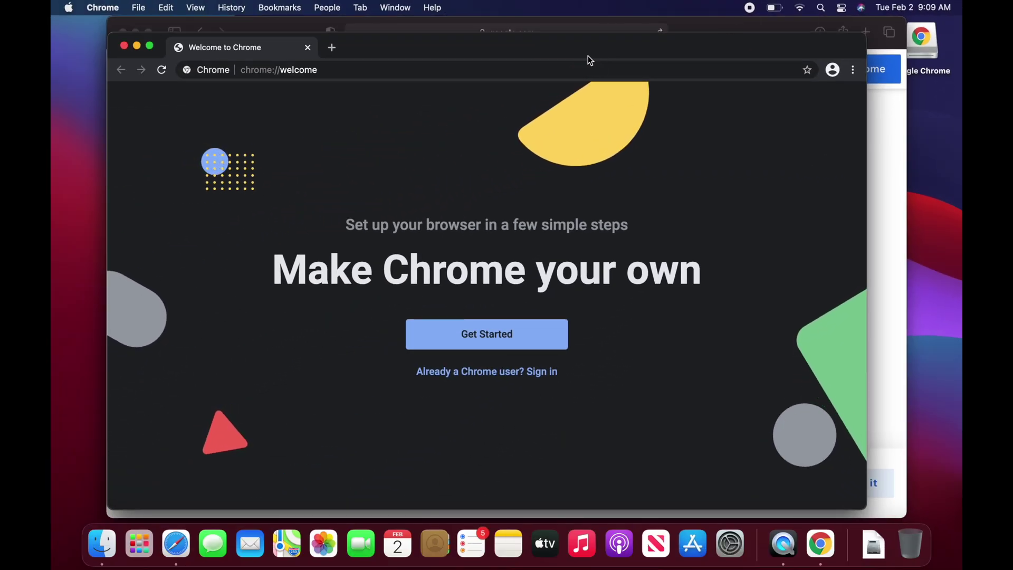
Load google.com in Chrome and search for 'tech and design youtube channel'
mouse_move(581, 52)
mouse_down()
mouse_move(557, 53)
mouse_move(554, 37)
mouse_up()
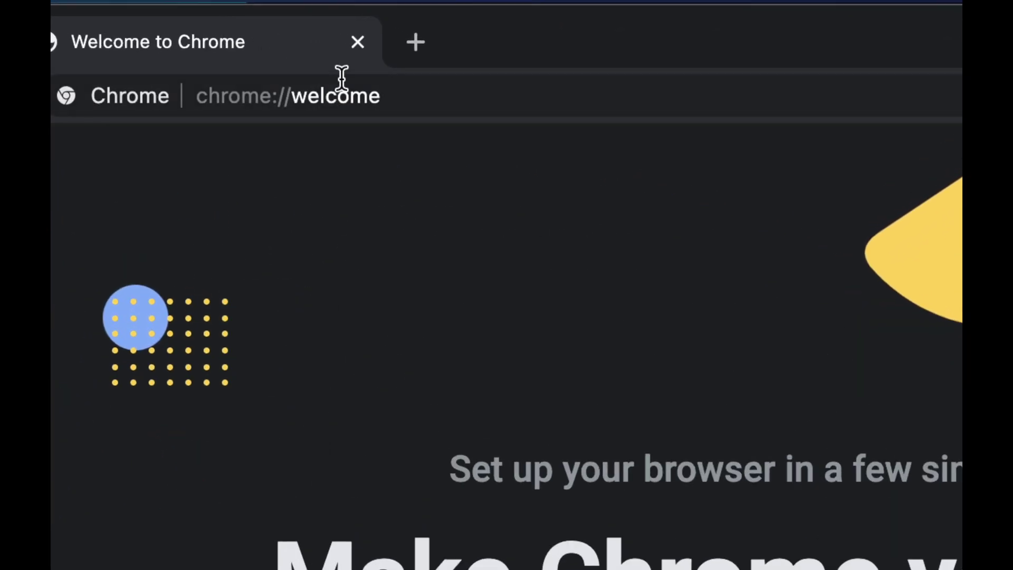
click(283, 52)
text(google)
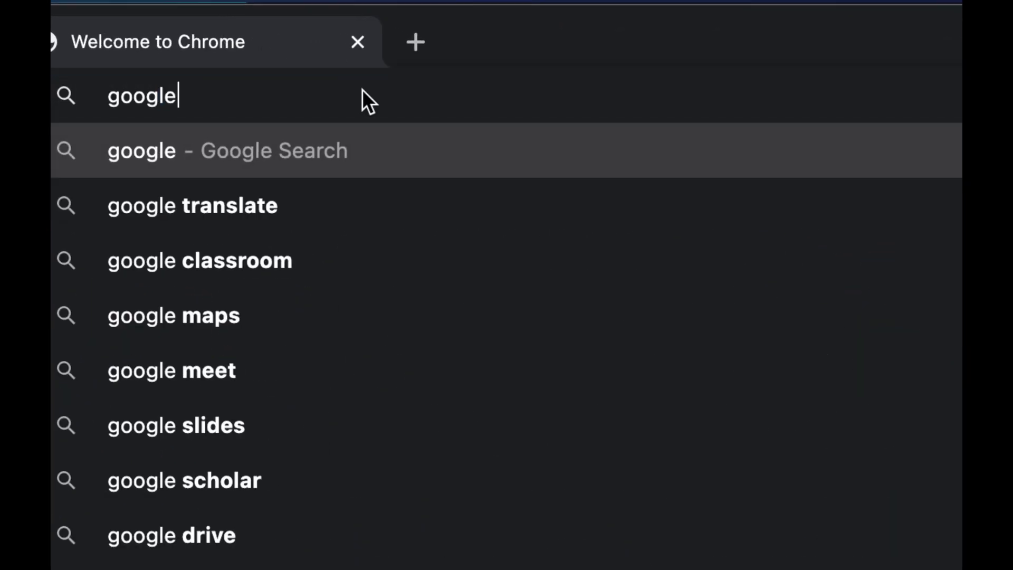
text(.com)
key(Return)
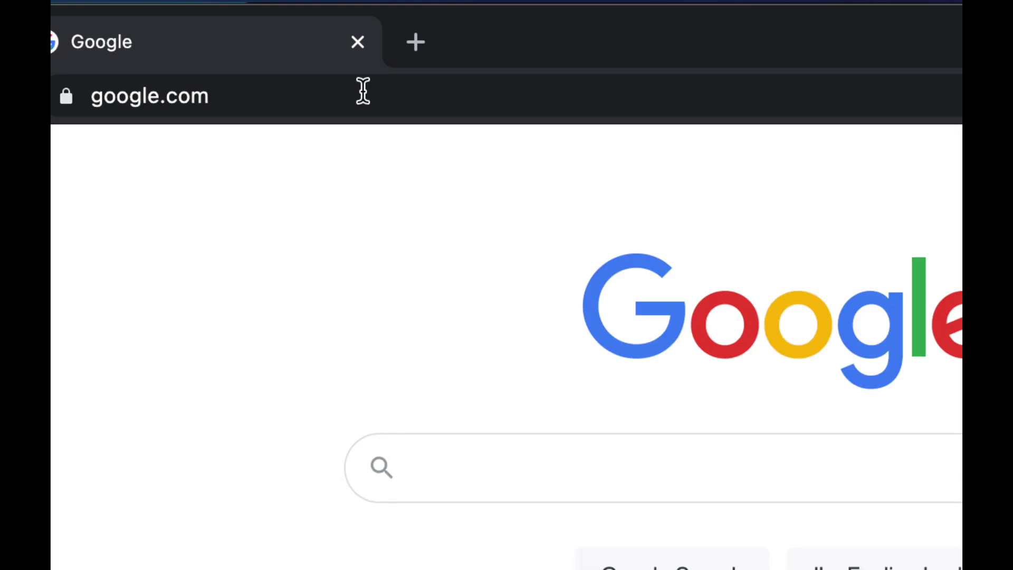
text(tech and design youtube channel)
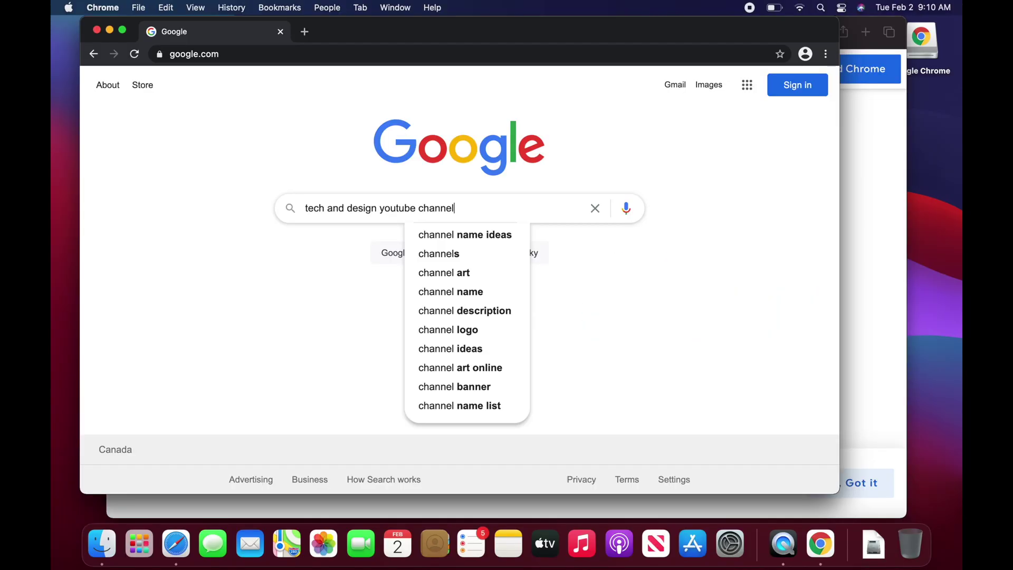
key(Return)
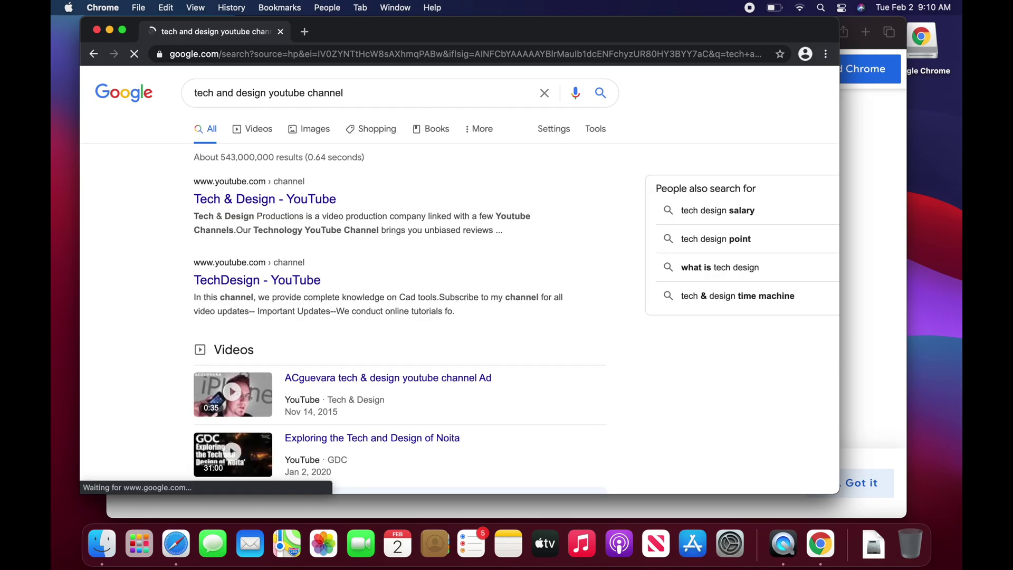
scroll(510, 238, down, 1)
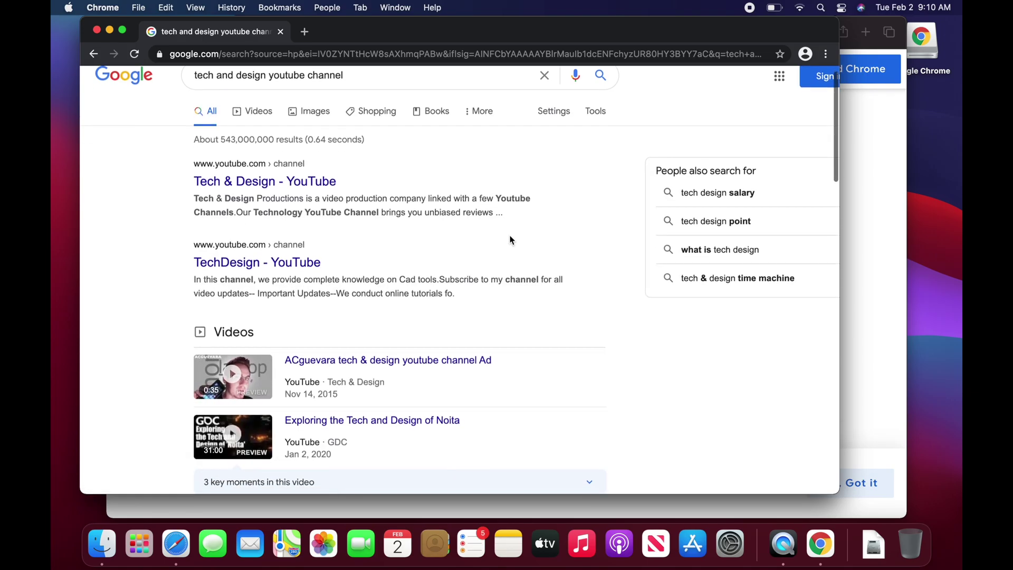
scroll(510, 237, up, 1)
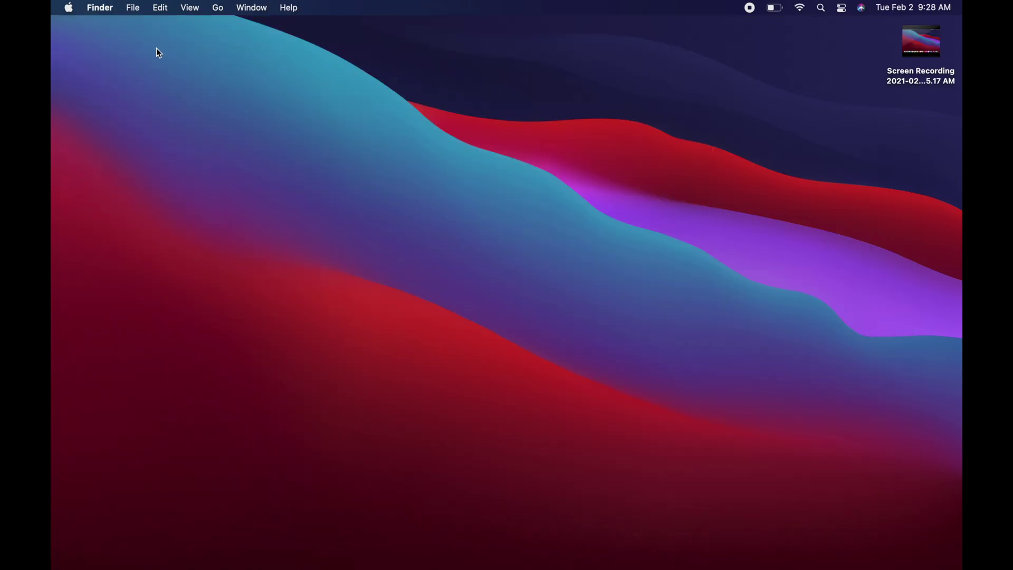
click(69, 8)
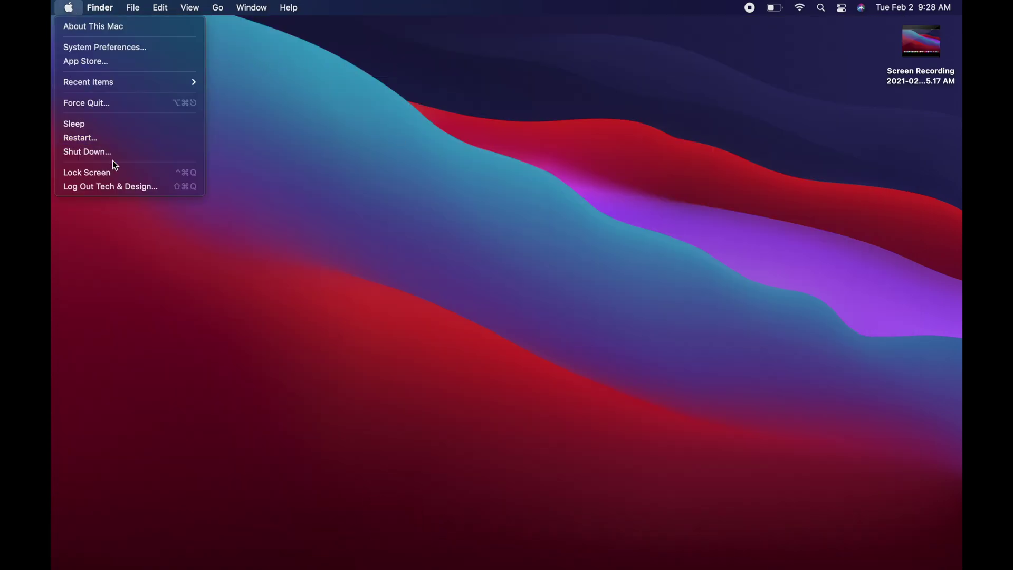
click(674, 131)
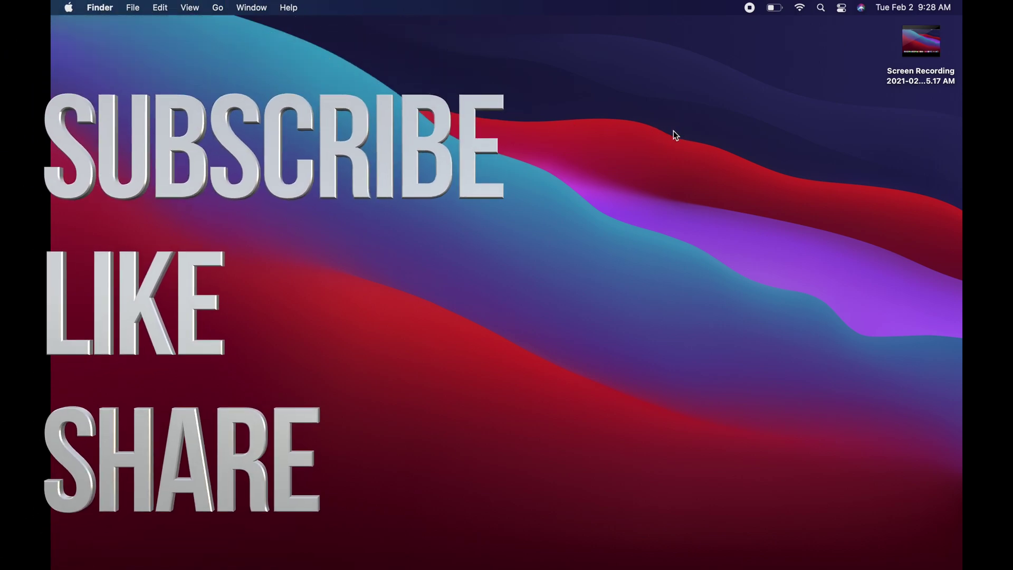